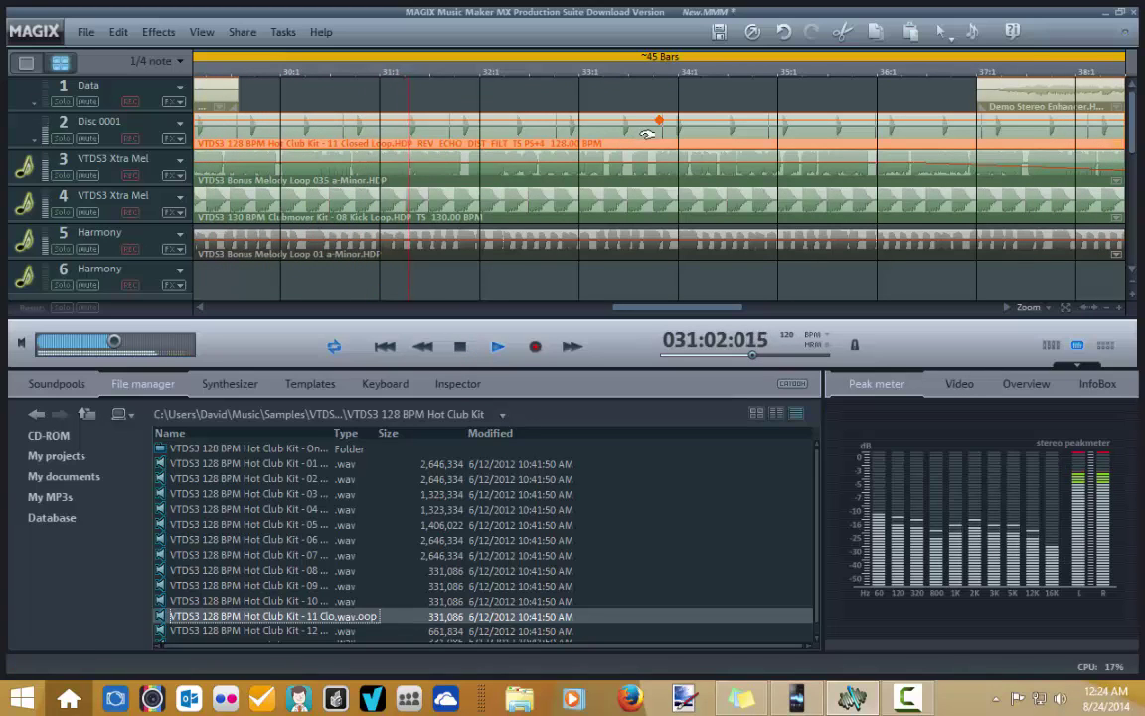
Step: Lower the volume of the Hot Club Kit 11 Closed Loop object on track 2
{"action": "left_click_drag", "start_coordinate": [658, 123], "coordinate": [658, 132]}
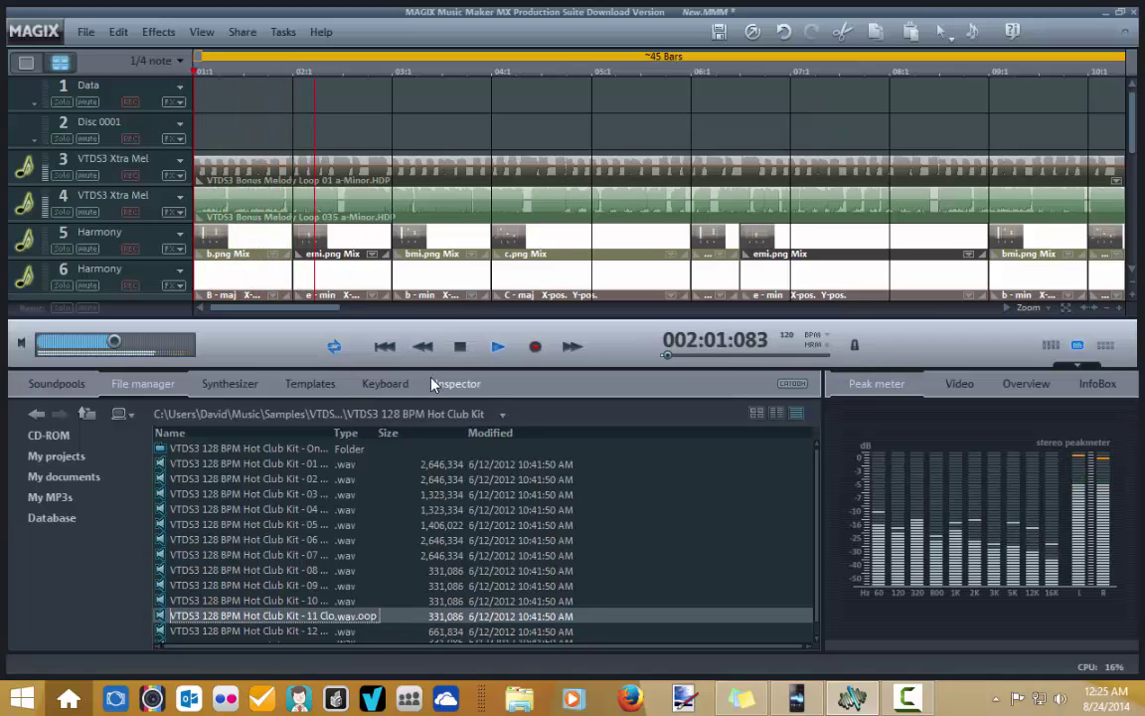
Step: Audition the opening section by starting playback around bar 5, the middle of bar 6 and bar 7
{"action": "left_click", "coordinate": [670, 77]}
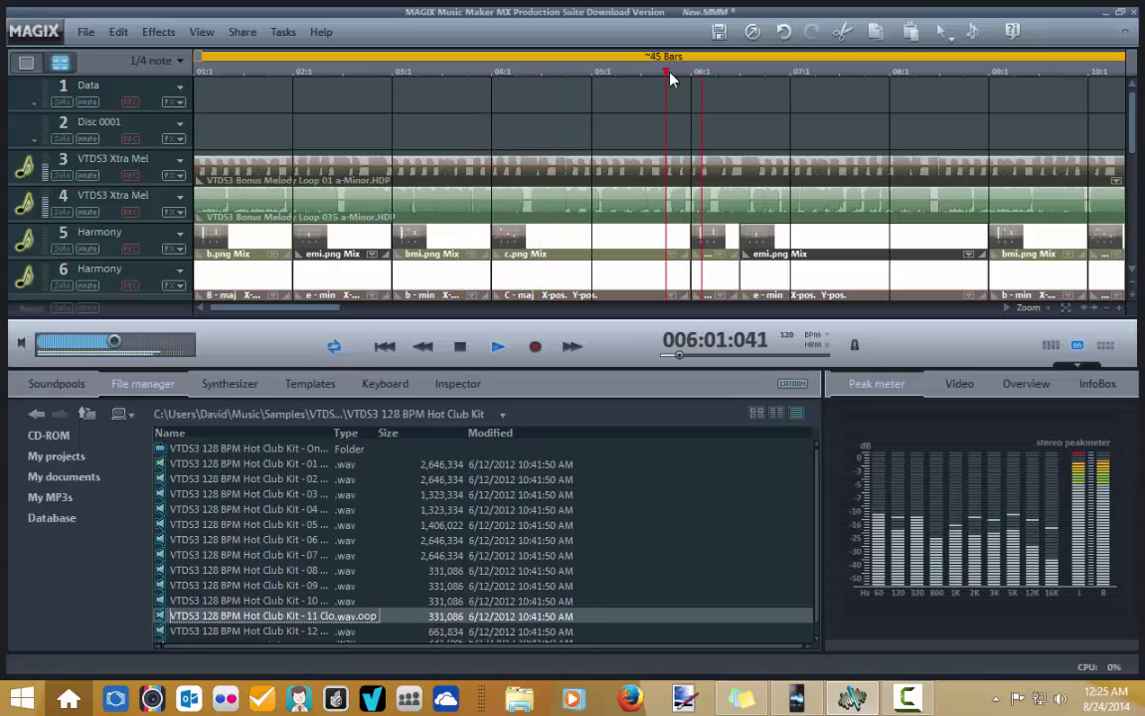
{"action": "left_click", "coordinate": [737, 72]}
{"action": "left_click", "coordinate": [742, 72]}
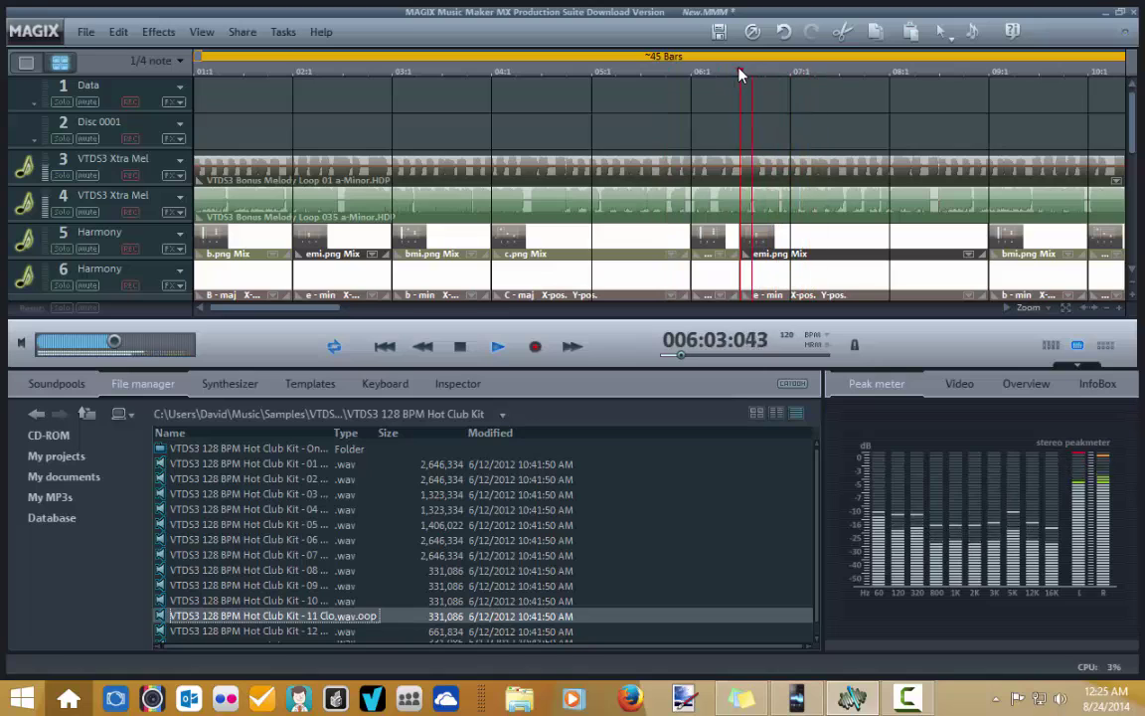
{"action": "left_click", "coordinate": [745, 71]}
{"action": "left_click", "coordinate": [745, 72]}
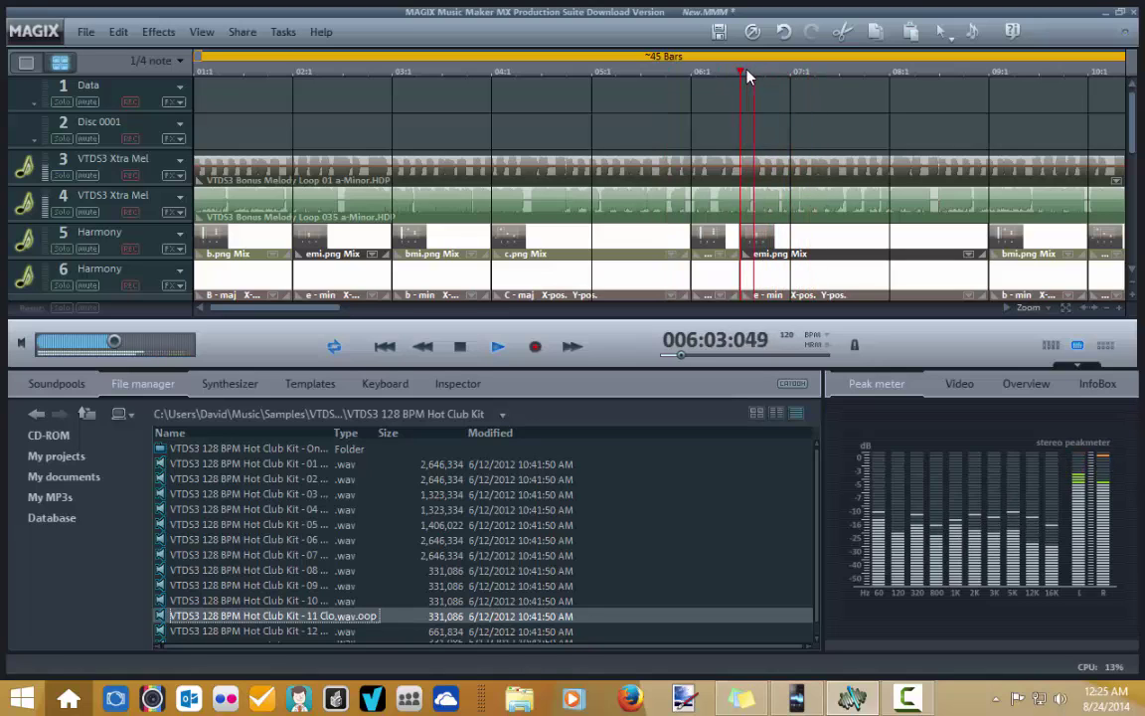
{"action": "left_click", "coordinate": [747, 73]}
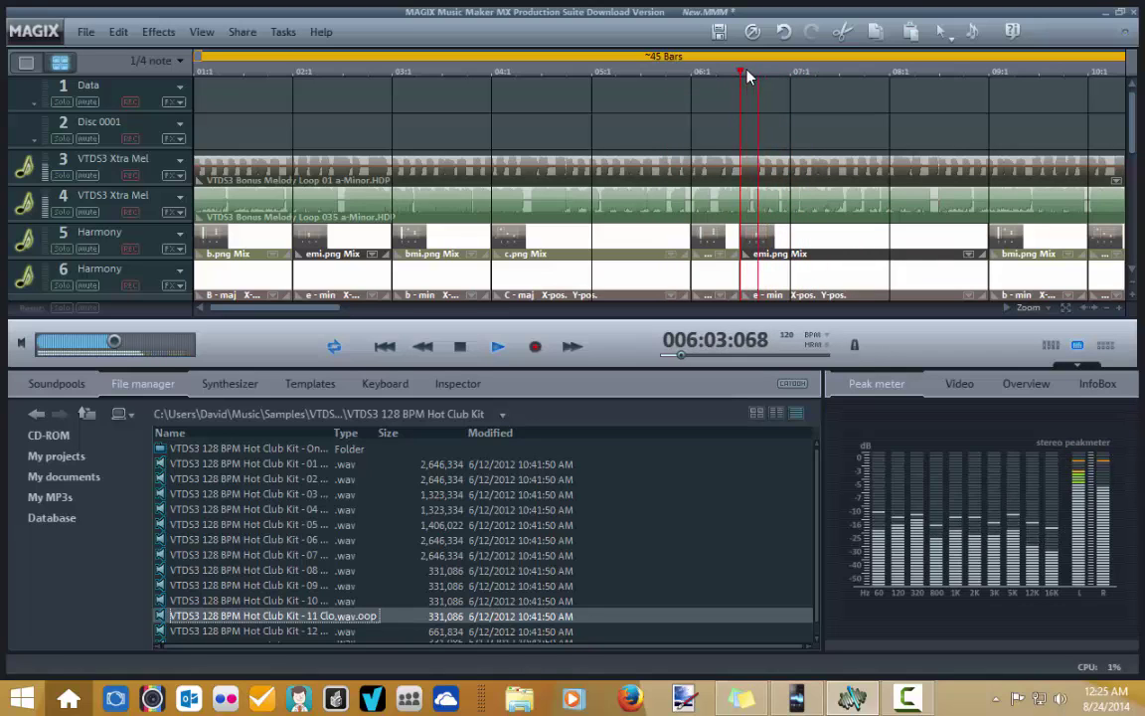
{"action": "left_click", "coordinate": [747, 73]}
{"action": "left_click", "coordinate": [863, 72]}
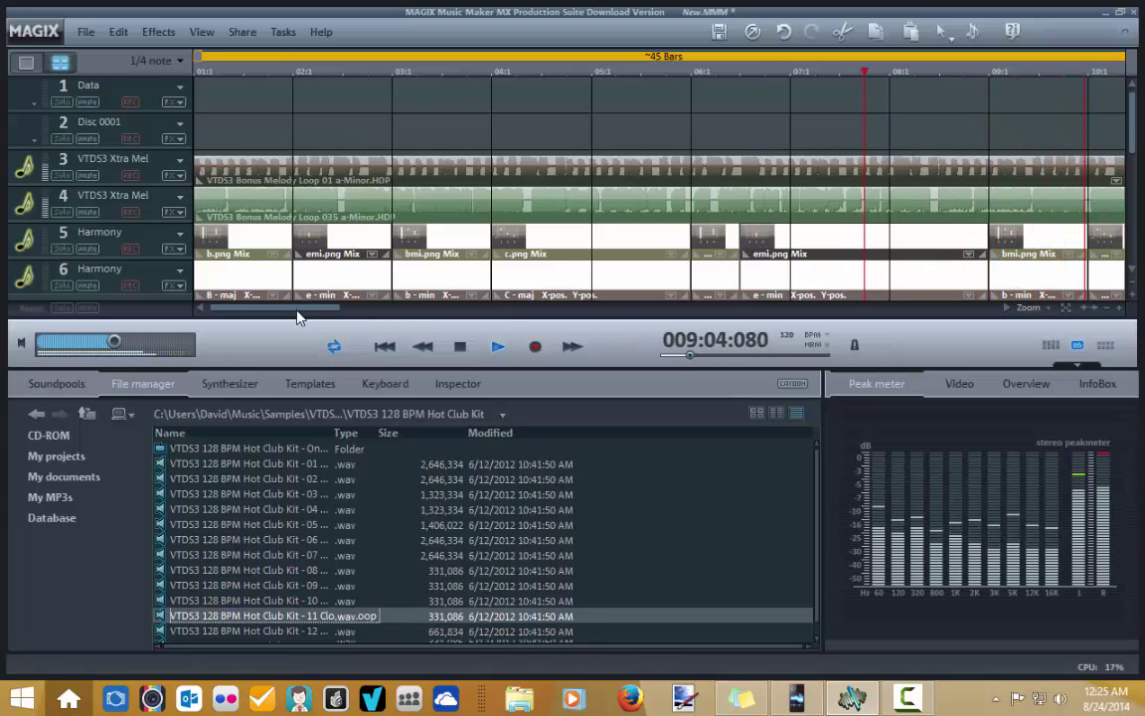
Step: Audition the remaining arrangement from around bars 13 and 33 and inspect it through to its end
{"action": "left_click_drag", "start_coordinate": [299, 314], "coordinate": [384, 325]}
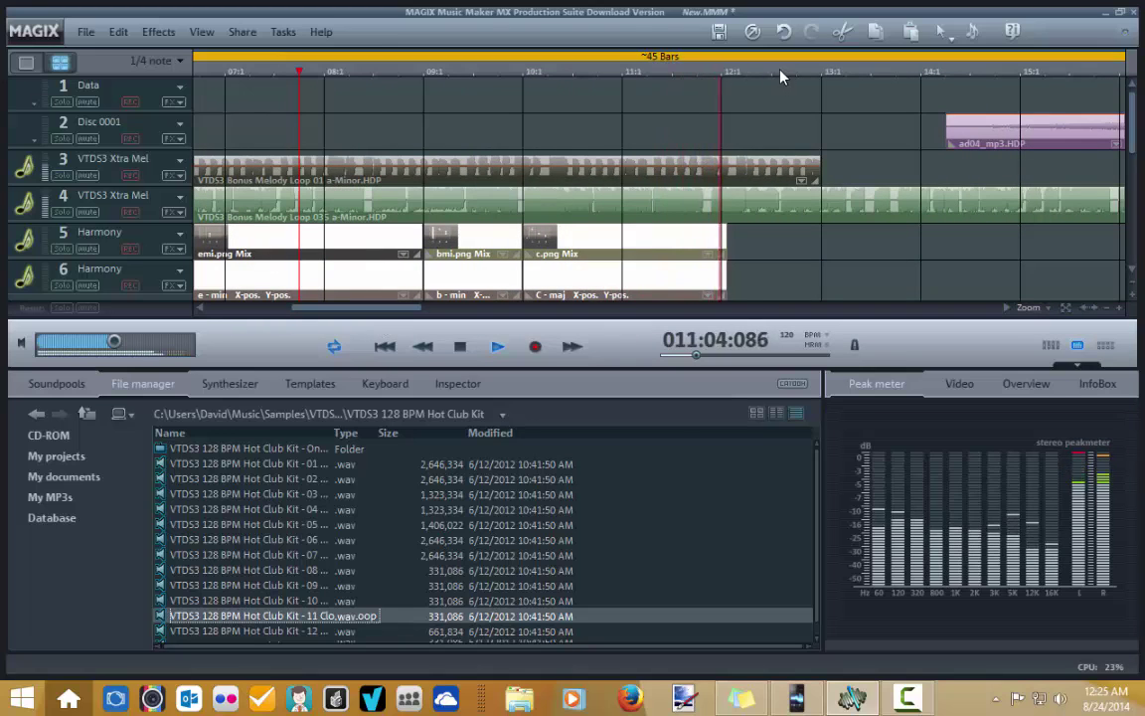
{"action": "left_click", "coordinate": [893, 74]}
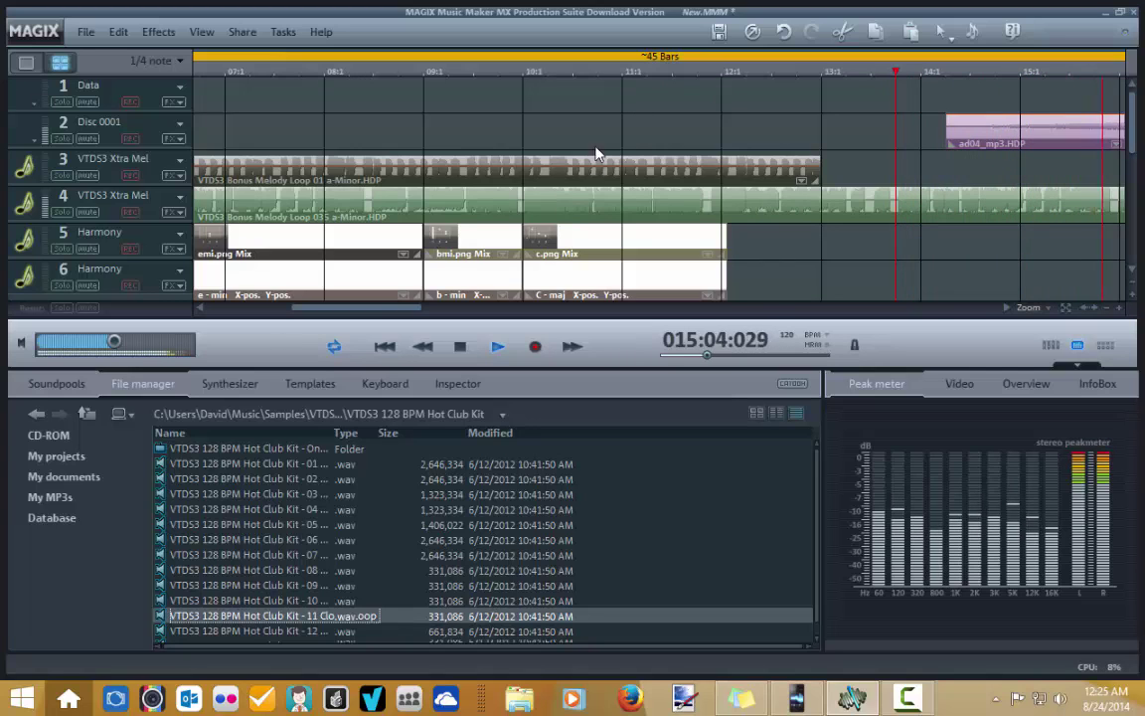
{"action": "left_click", "coordinate": [916, 75]}
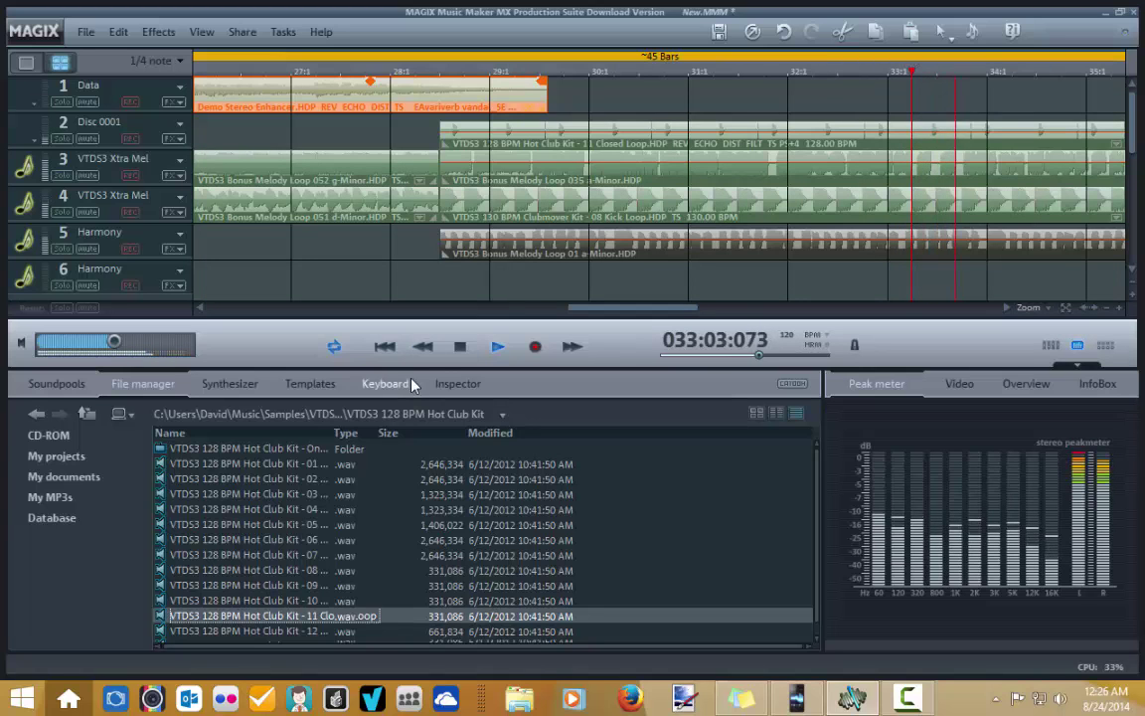
{"action": "left_click_drag", "start_coordinate": [628, 308], "coordinate": [700, 309]}
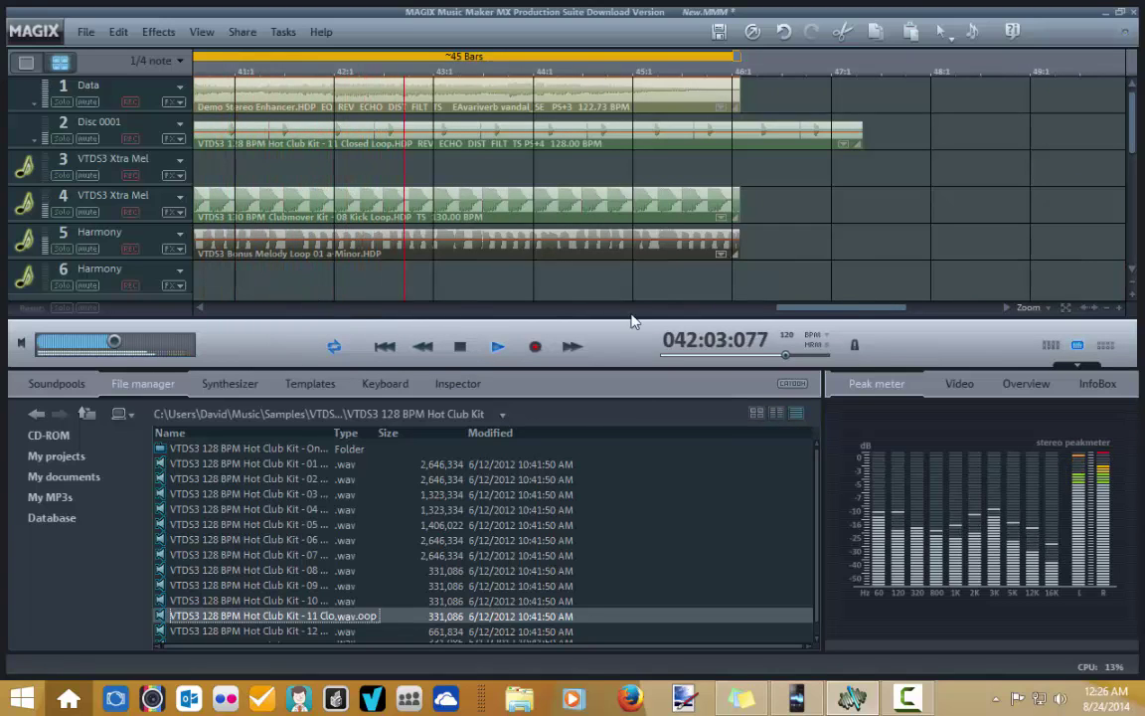
Step: Stop playback and open the Audio FX Rack for all objects in the arrangement
{"action": "key", "text": "ctrl+a"}
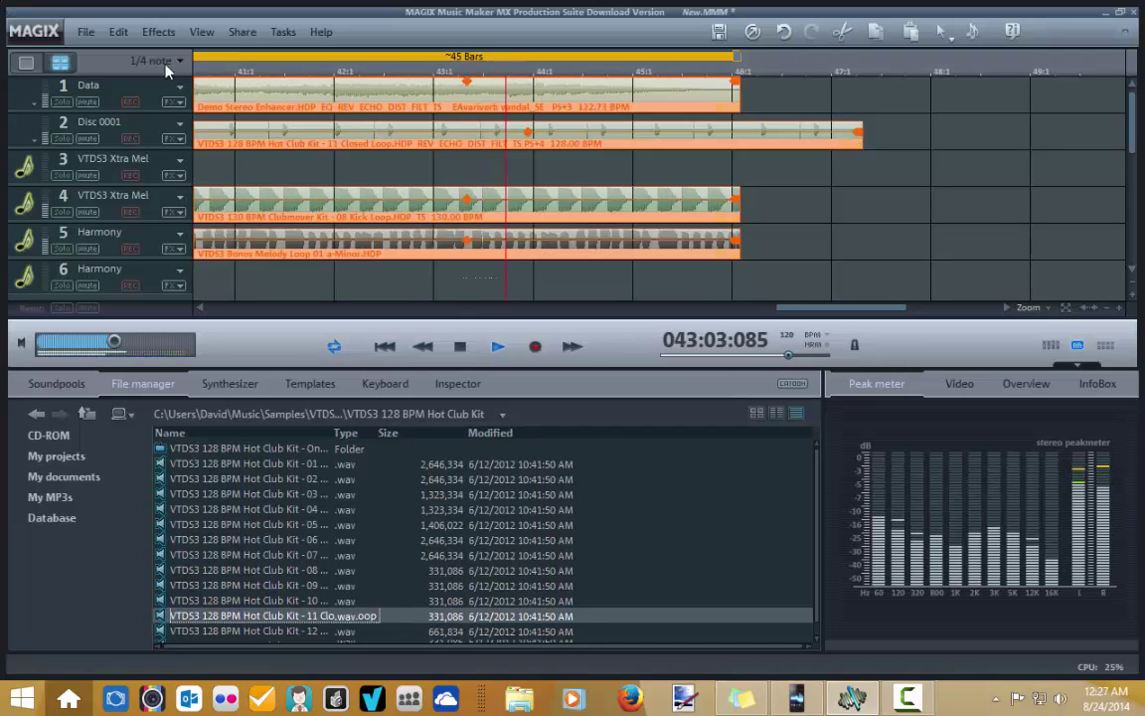
{"action": "left_click", "coordinate": [733, 294]}
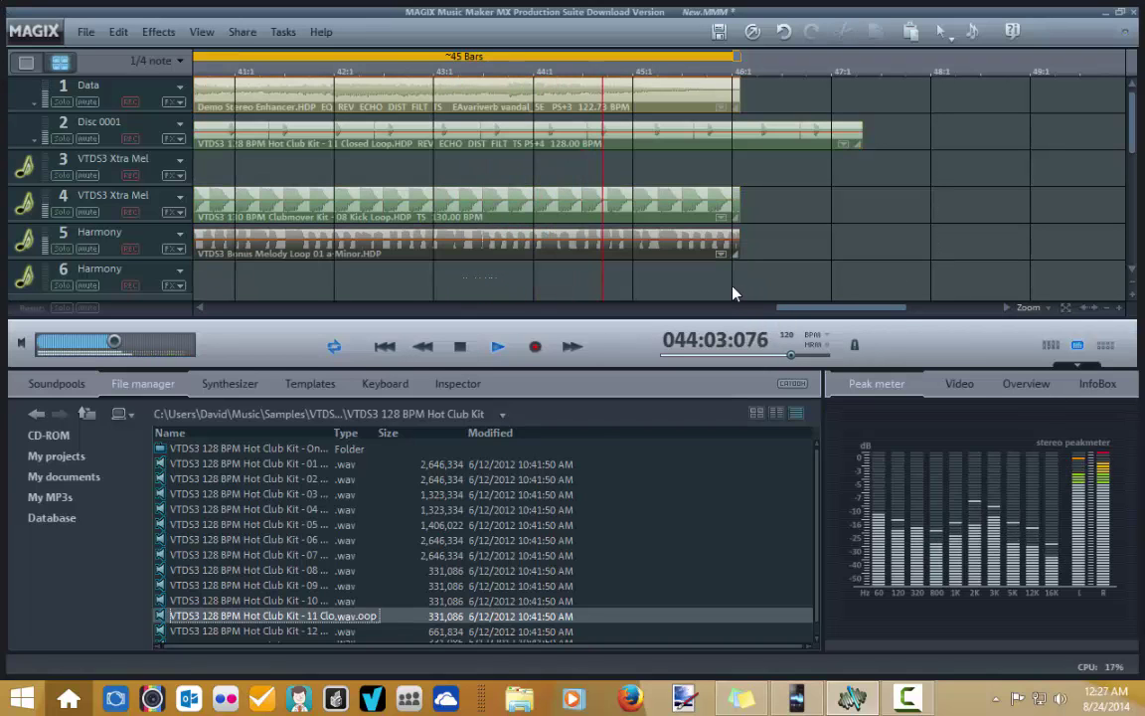
{"action": "right_click", "coordinate": [733, 294]}
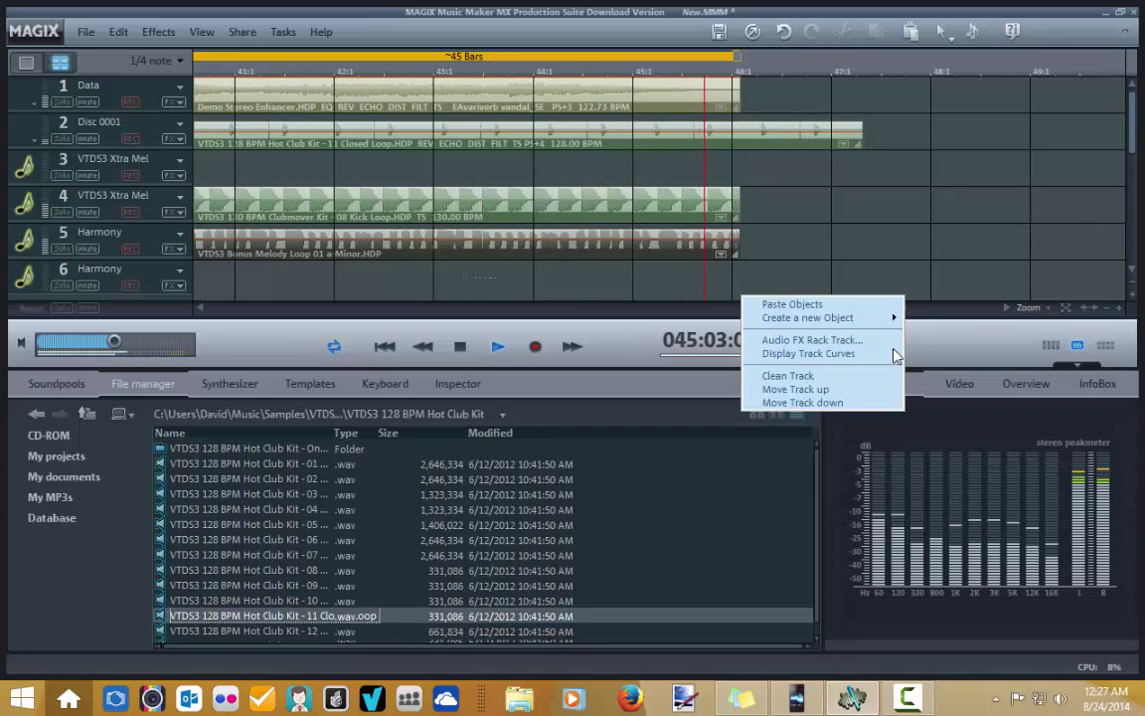
{"action": "left_click", "coordinate": [460, 348]}
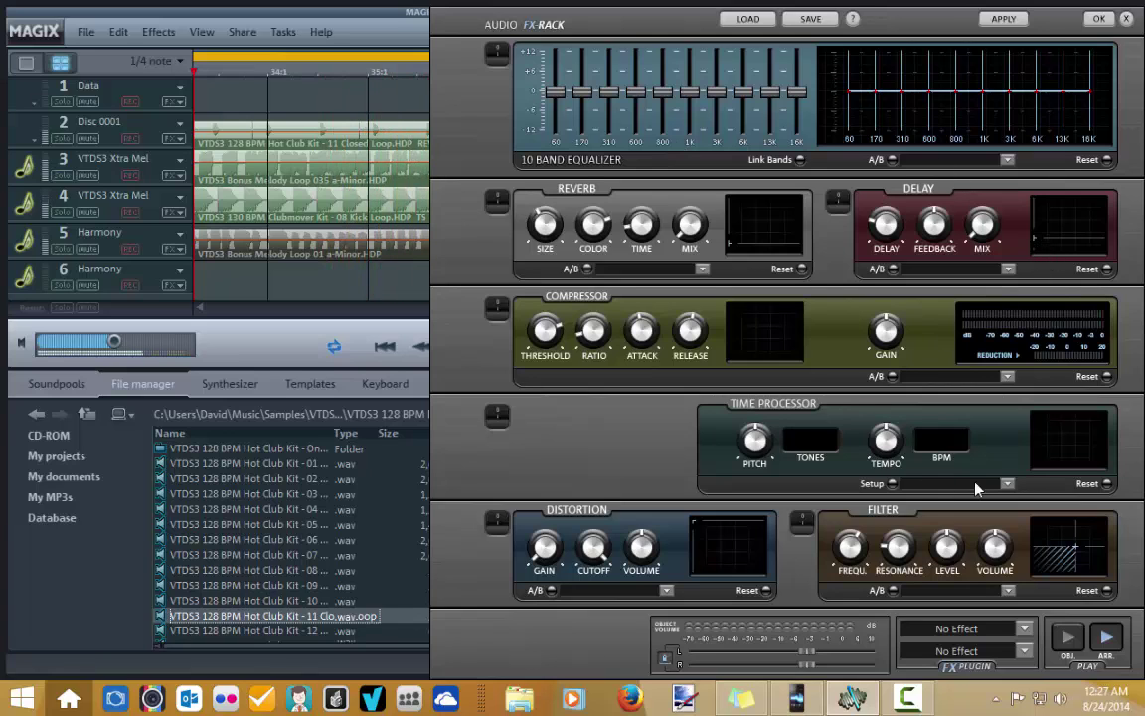
Step: Enable the distortion effect and adjust its gain and cutoff
{"action": "left_click", "coordinate": [698, 535]}
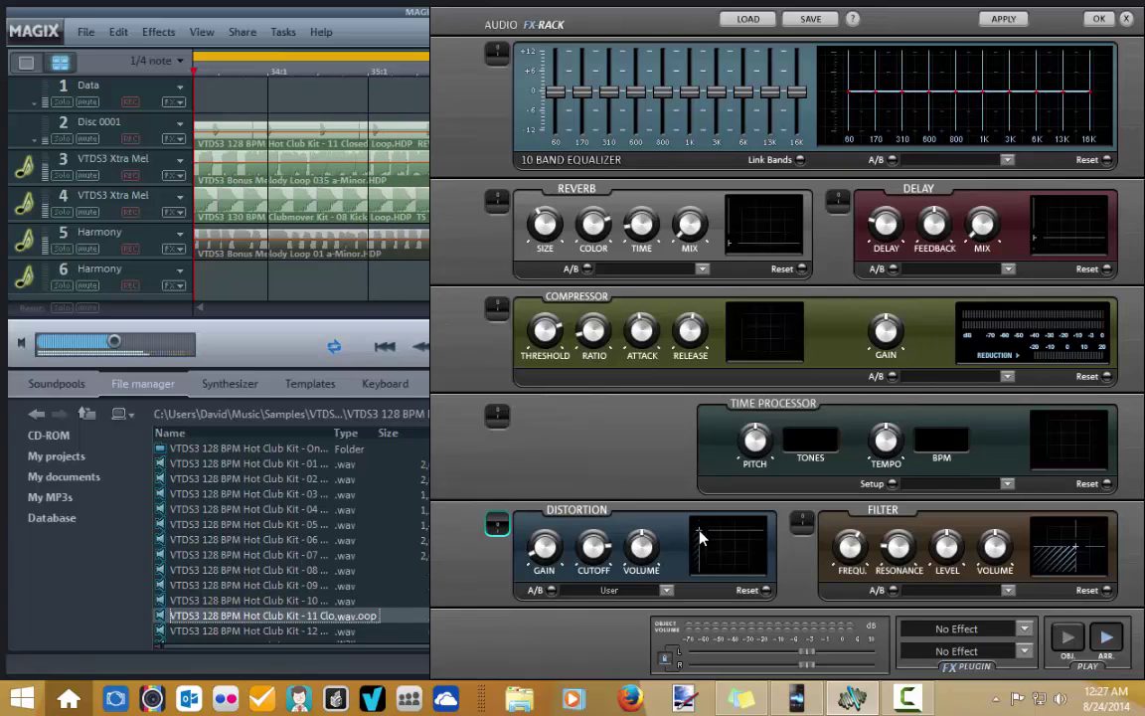
{"action": "mouse_move", "coordinate": [704, 540]}
{"action": "left_mouse_down"}
{"action": "mouse_move", "coordinate": [759, 542]}
{"action": "mouse_move", "coordinate": [721, 542]}
{"action": "left_mouse_up"}
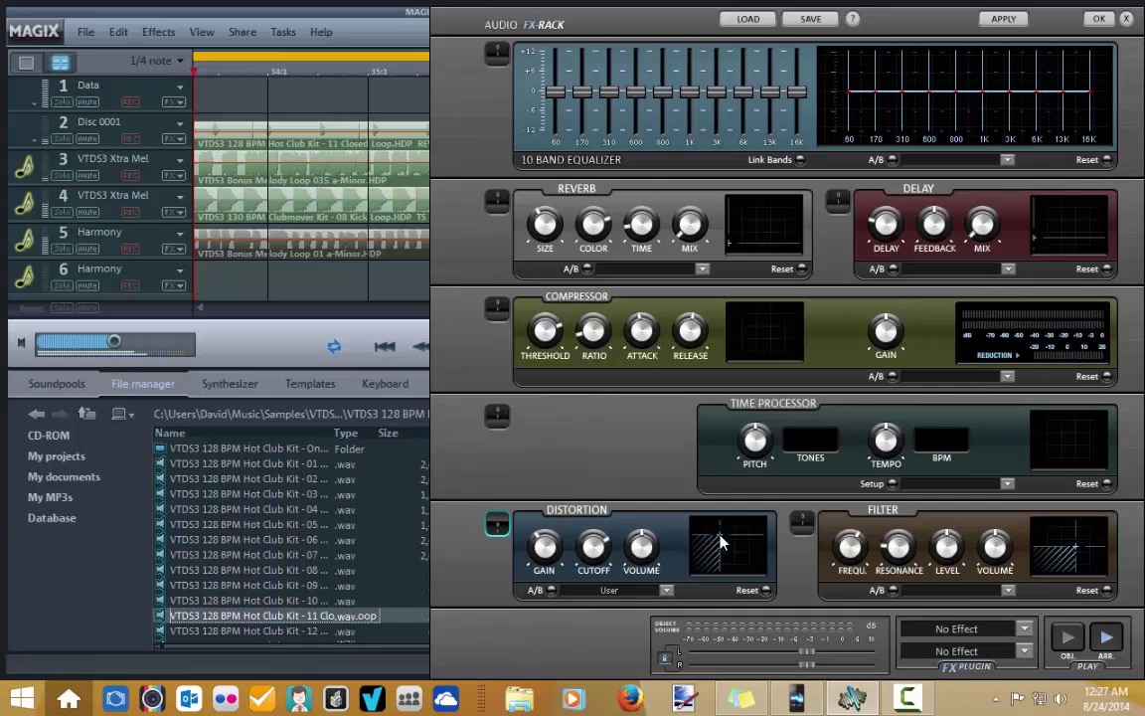
Step: Add the VariVerb Pro plug-in to the first effect slot with the vocals / speech preset thick space
{"action": "left_click", "coordinate": [1024, 631]}
{"action": "mouse_move", "coordinate": [1062, 626]}
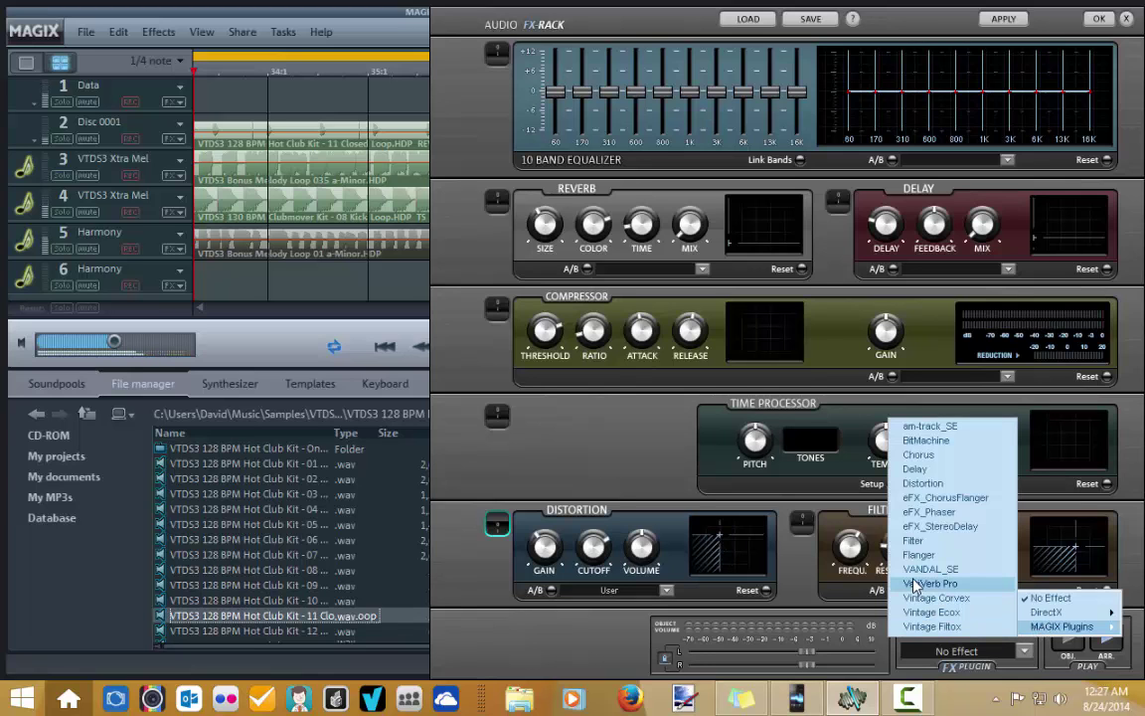
{"action": "left_click", "coordinate": [919, 585]}
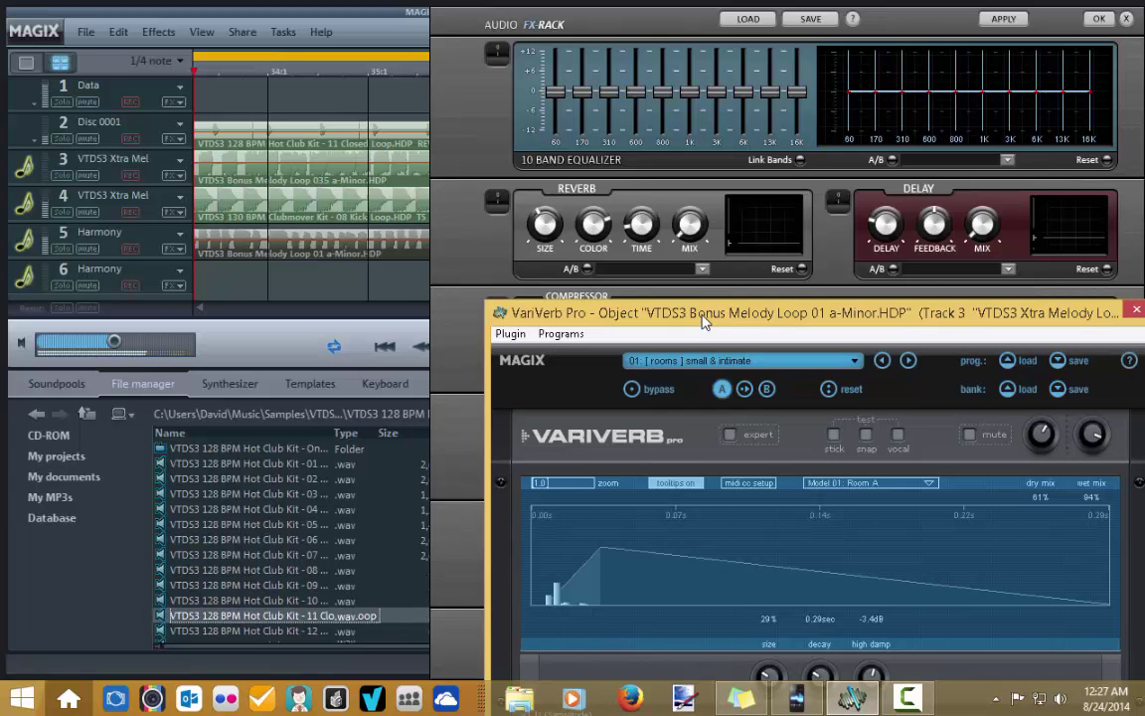
{"action": "left_click_drag", "start_coordinate": [704, 320], "coordinate": [549, 179]}
{"action": "left_click", "coordinate": [617, 218]}
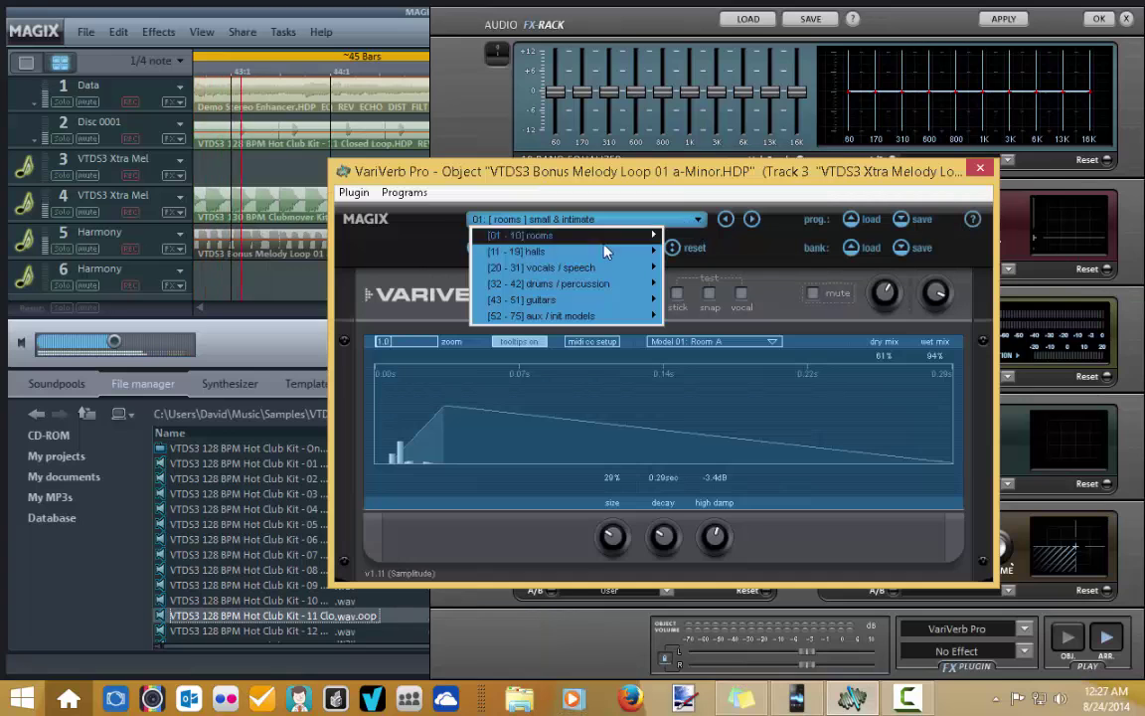
{"action": "mouse_move", "coordinate": [626, 266]}
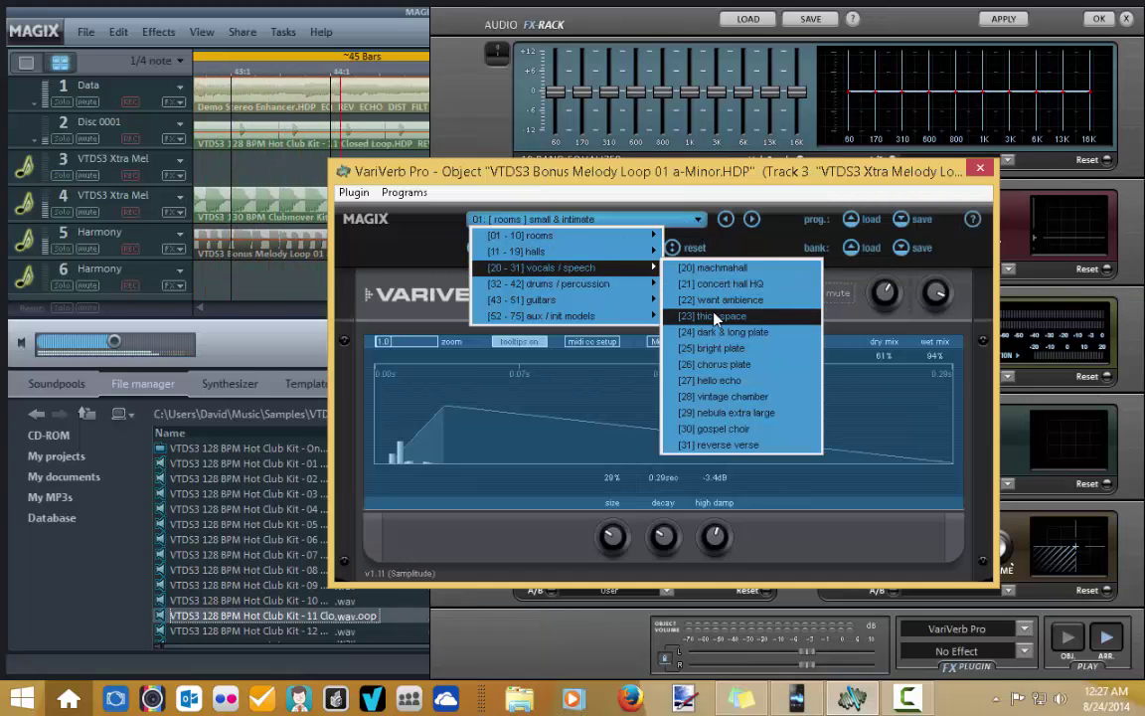
{"action": "left_click", "coordinate": [715, 318]}
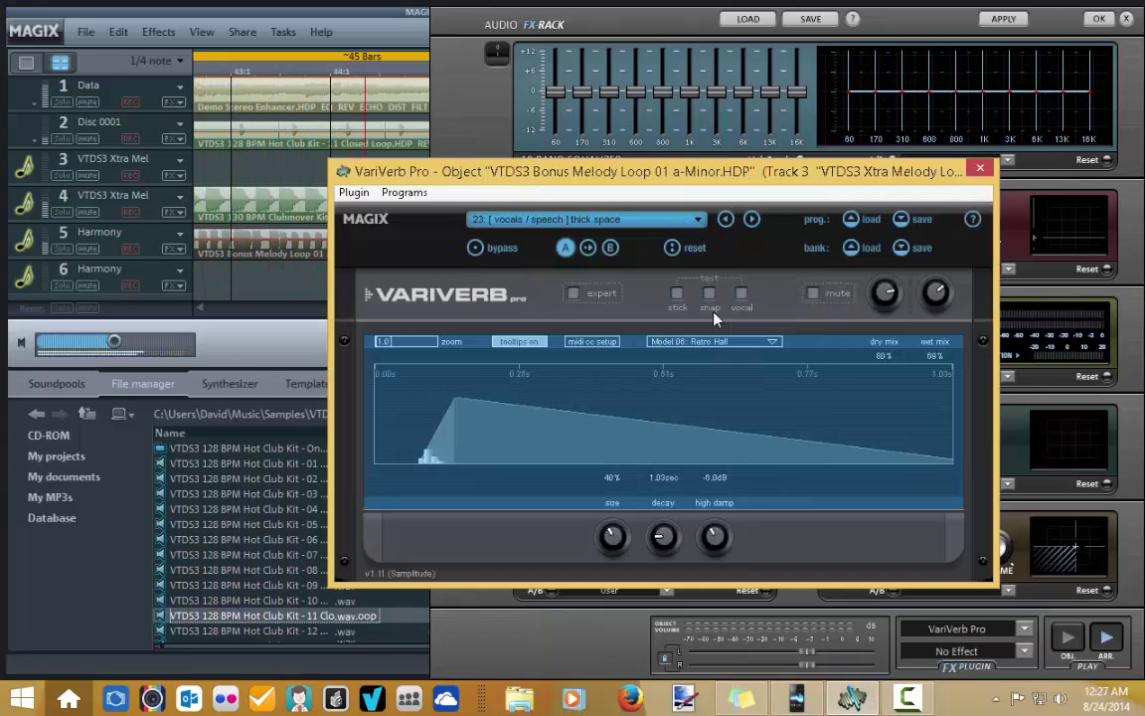
Step: Adjust the dry mix level in VariVerb Pro and close the plug-in window
{"action": "left_click", "coordinate": [700, 223]}
{"action": "mouse_move", "coordinate": [576, 286]}
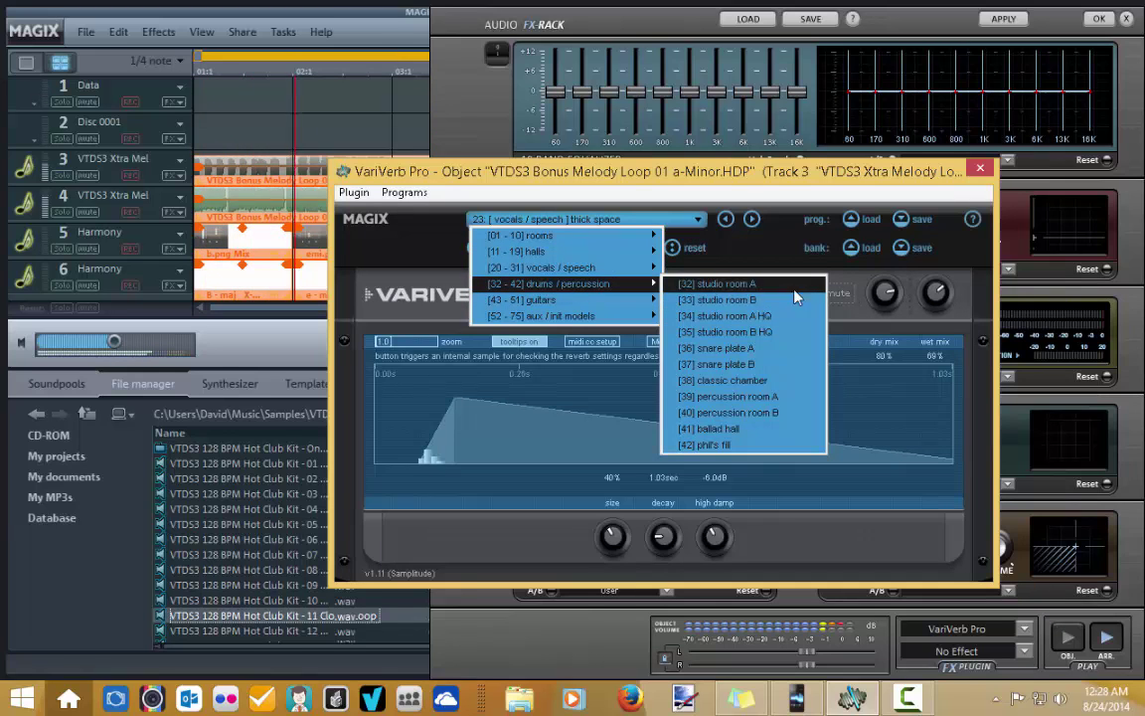
{"action": "left_click", "coordinate": [889, 296]}
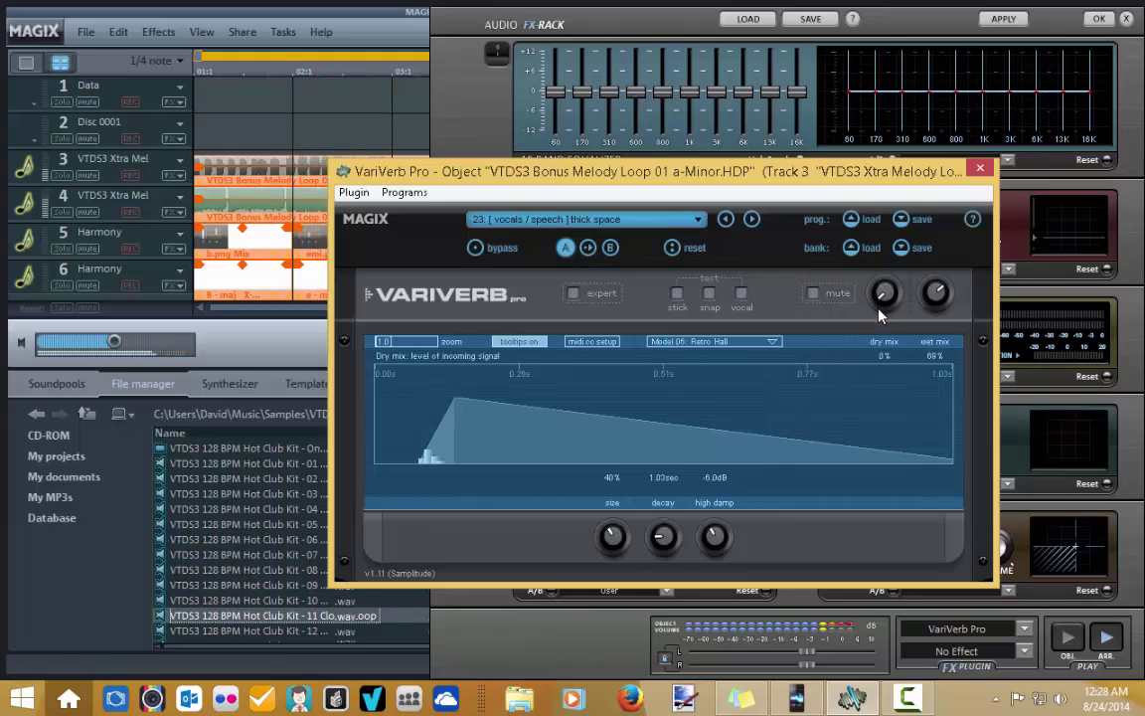
{"action": "left_click_drag", "start_coordinate": [879, 316], "coordinate": [888, 283]}
{"action": "left_click_drag", "start_coordinate": [892, 282], "coordinate": [892, 304]}
{"action": "left_click", "coordinate": [980, 171]}
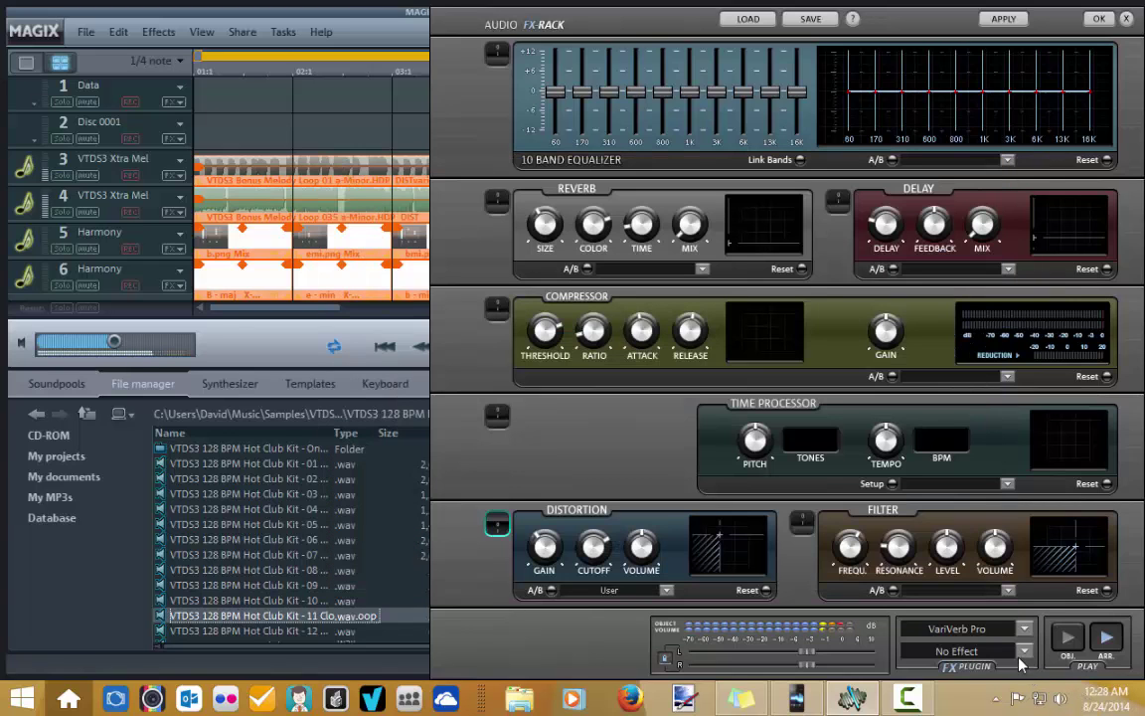
Step: Add the Vintage Ecox echo plug-in to the second effect slot of the FX rack
{"action": "left_click", "coordinate": [1023, 650]}
{"action": "mouse_move", "coordinate": [1055, 635]}
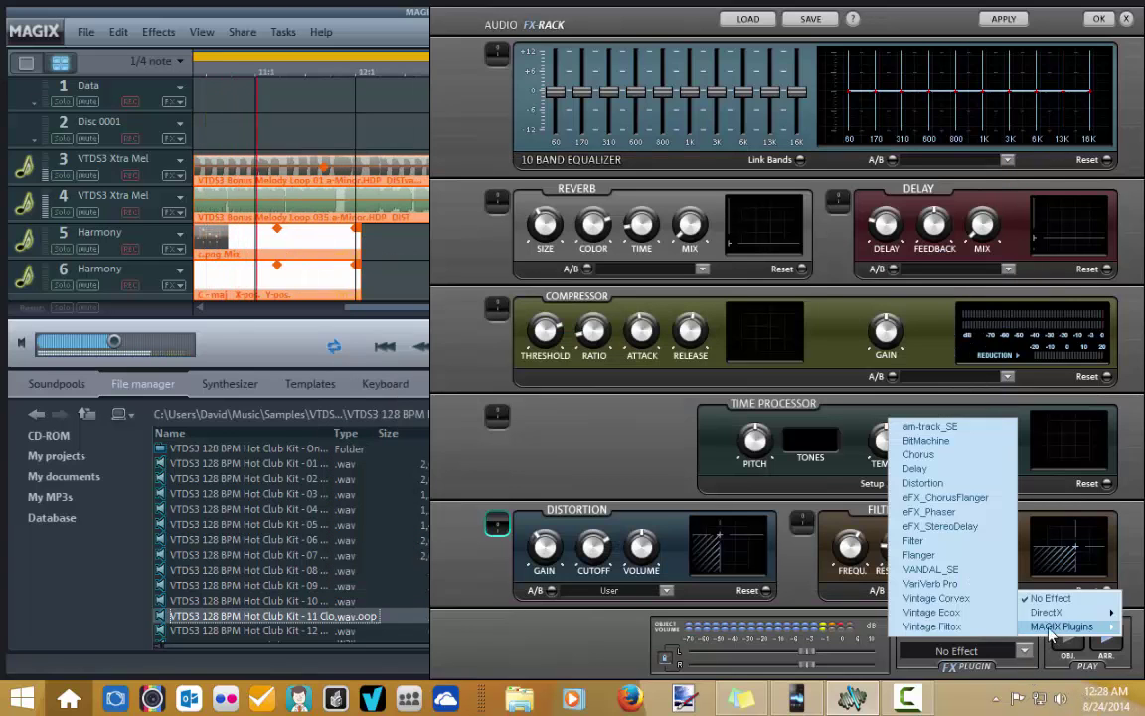
{"action": "left_click", "coordinate": [932, 614]}
{"action": "left_click_drag", "start_coordinate": [761, 367], "coordinate": [578, 134]}
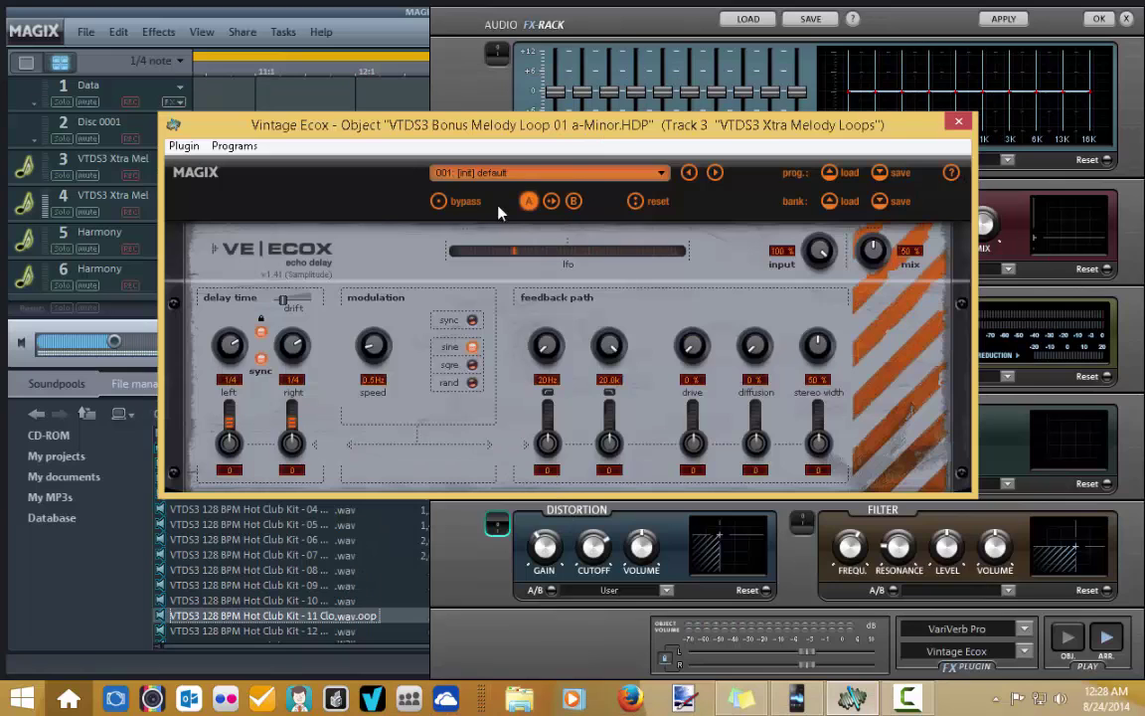
Step: Try the [gt] vintage slap back preset with a 593 Hz feedback low-cut, comparing square and sine modulation
{"action": "left_click", "coordinate": [652, 180]}
{"action": "left_click", "coordinate": [533, 227]}
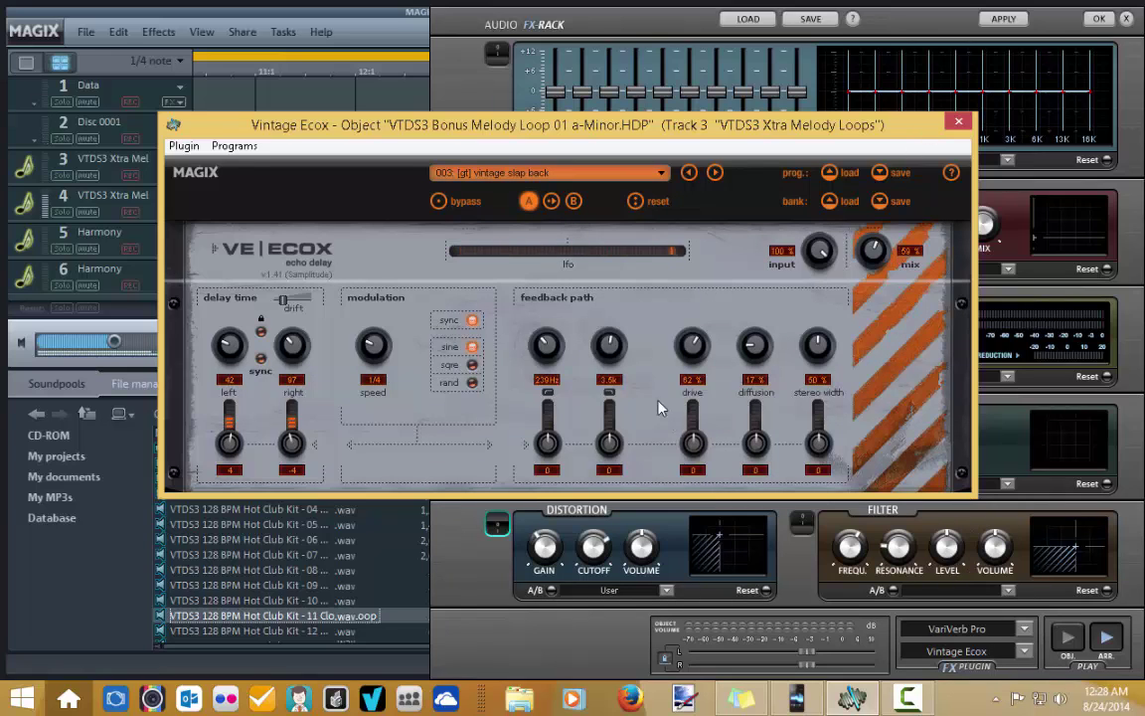
{"action": "left_click_drag", "start_coordinate": [540, 358], "coordinate": [547, 332]}
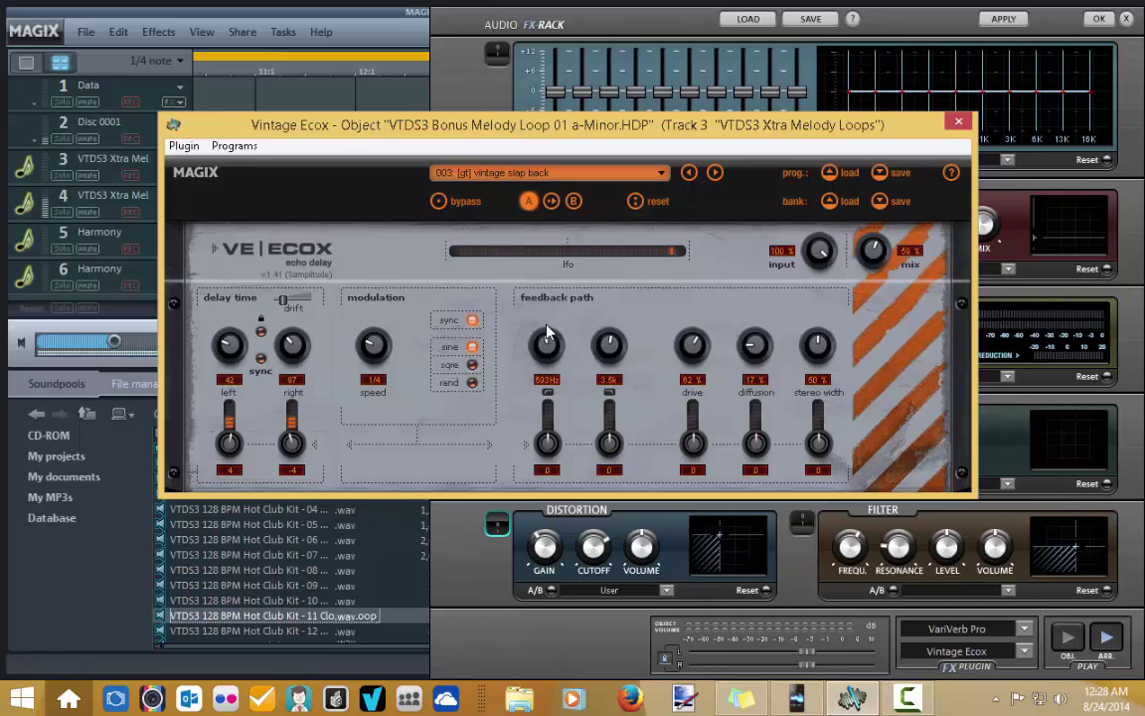
{"action": "left_click", "coordinate": [473, 364]}
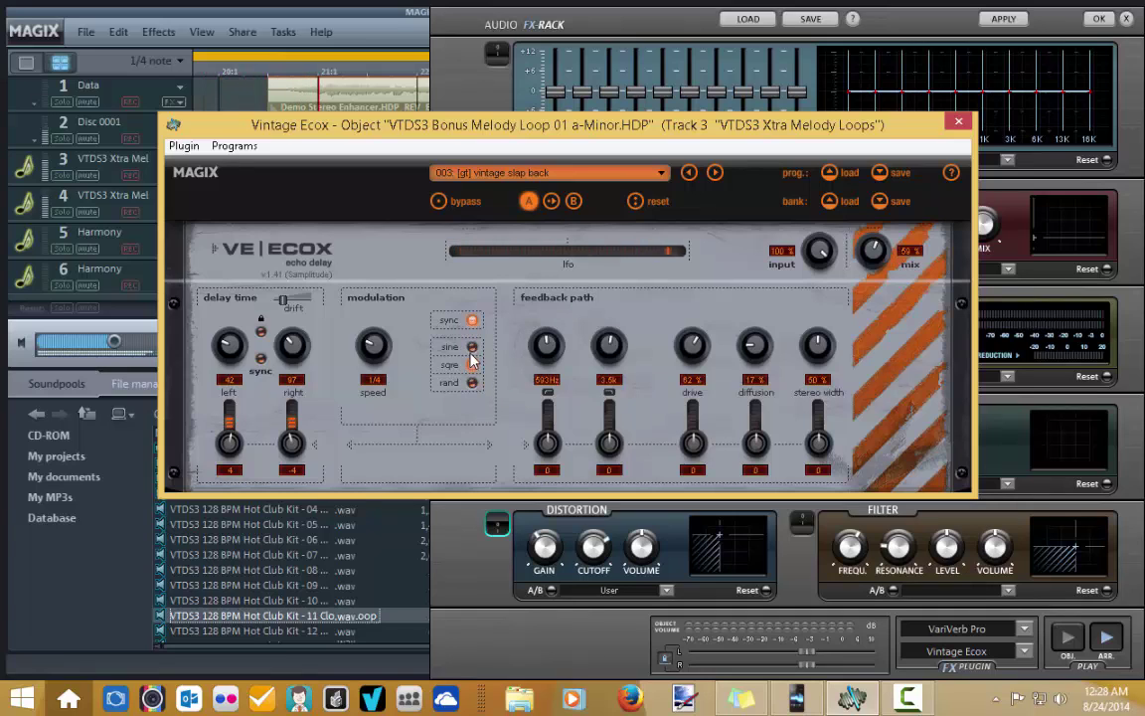
{"action": "left_click", "coordinate": [472, 348]}
Step: Apply the [fx] living room preset in Vintage Ecox and play back the object with its effects
{"action": "left_click", "coordinate": [552, 171]}
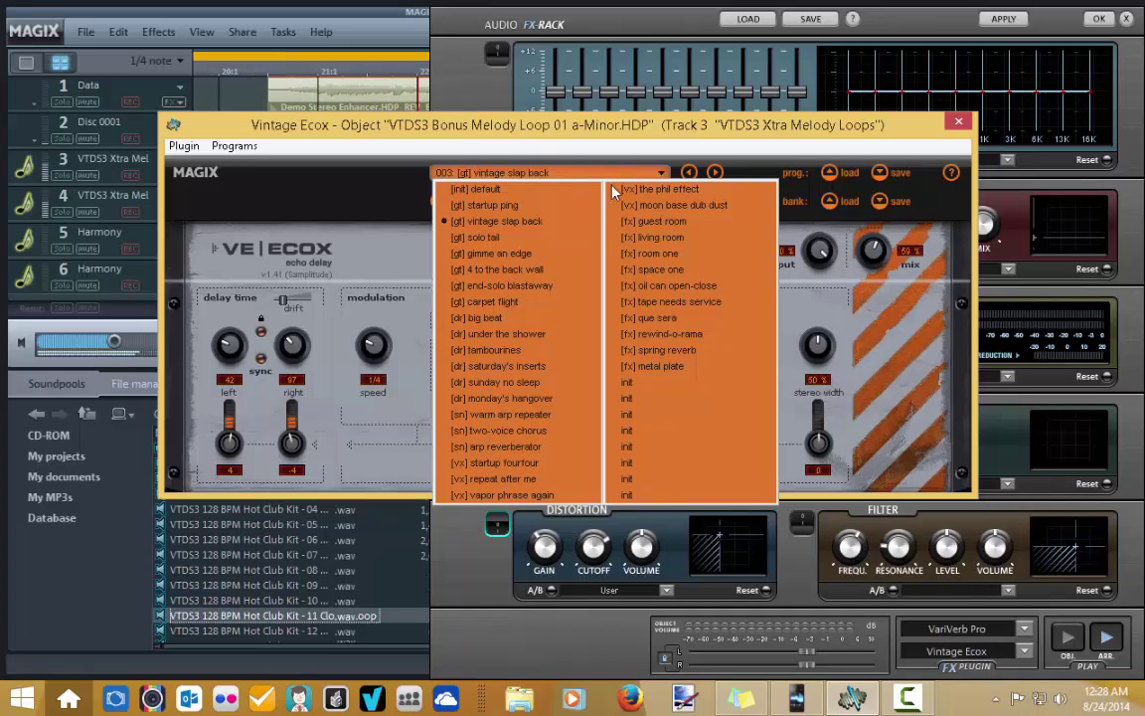
{"action": "left_click", "coordinate": [653, 237]}
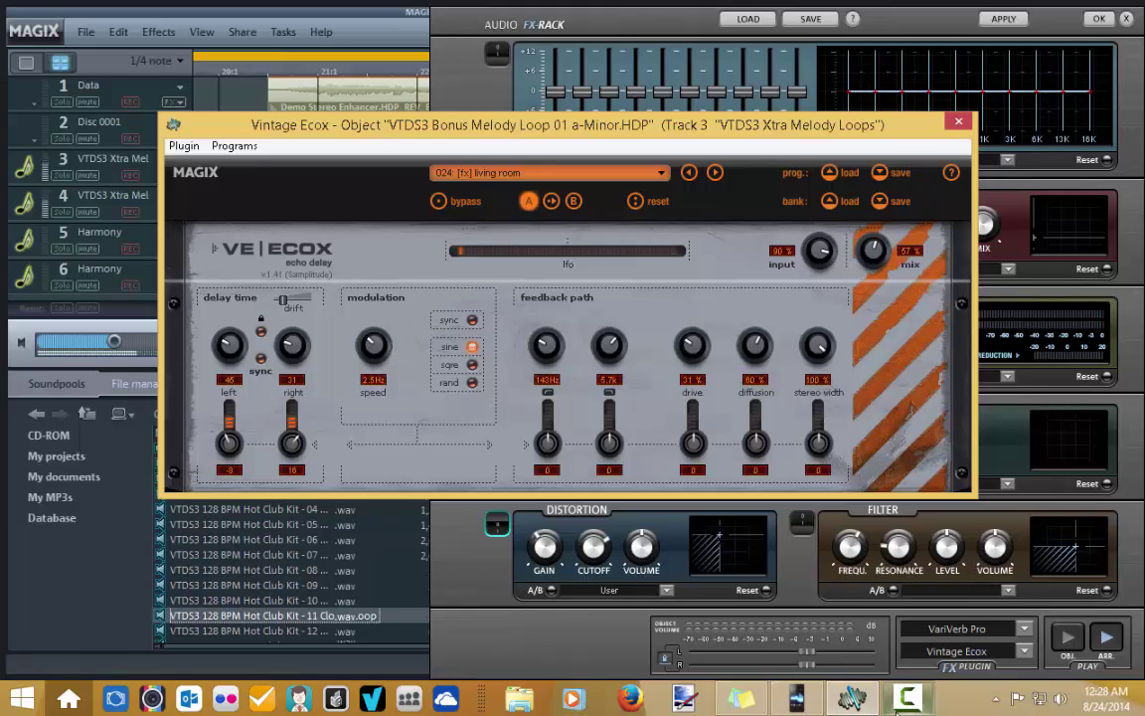
{"action": "mouse_move", "coordinate": [910, 700]}
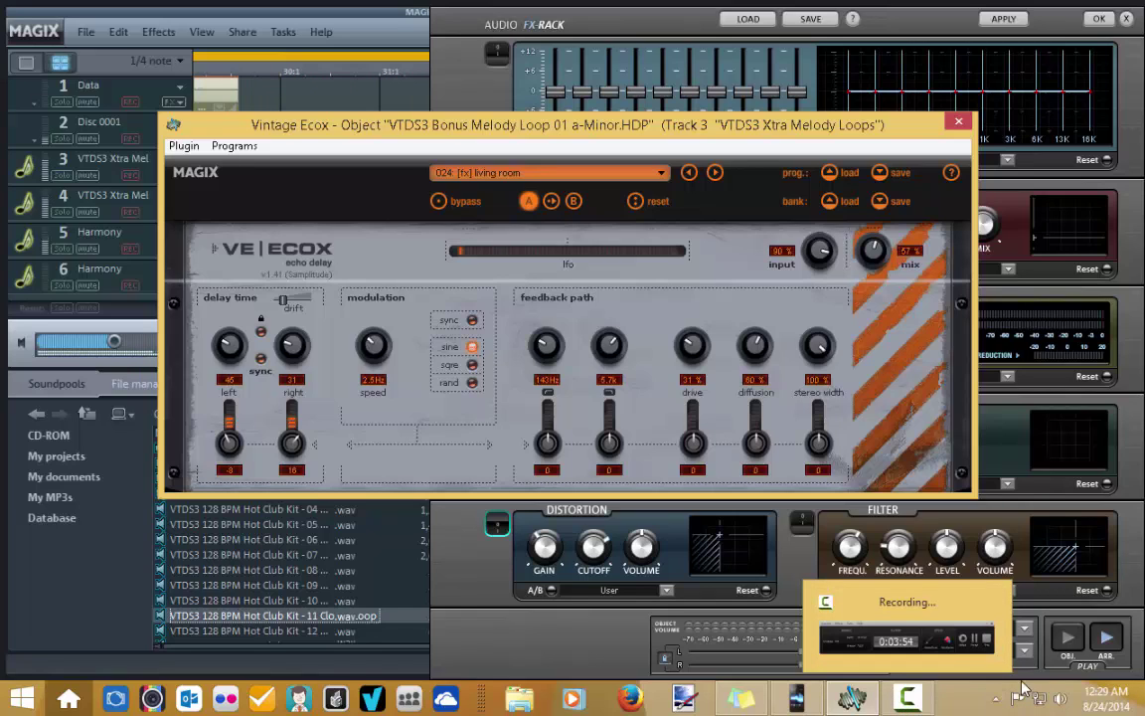
{"action": "left_click", "coordinate": [1067, 641]}
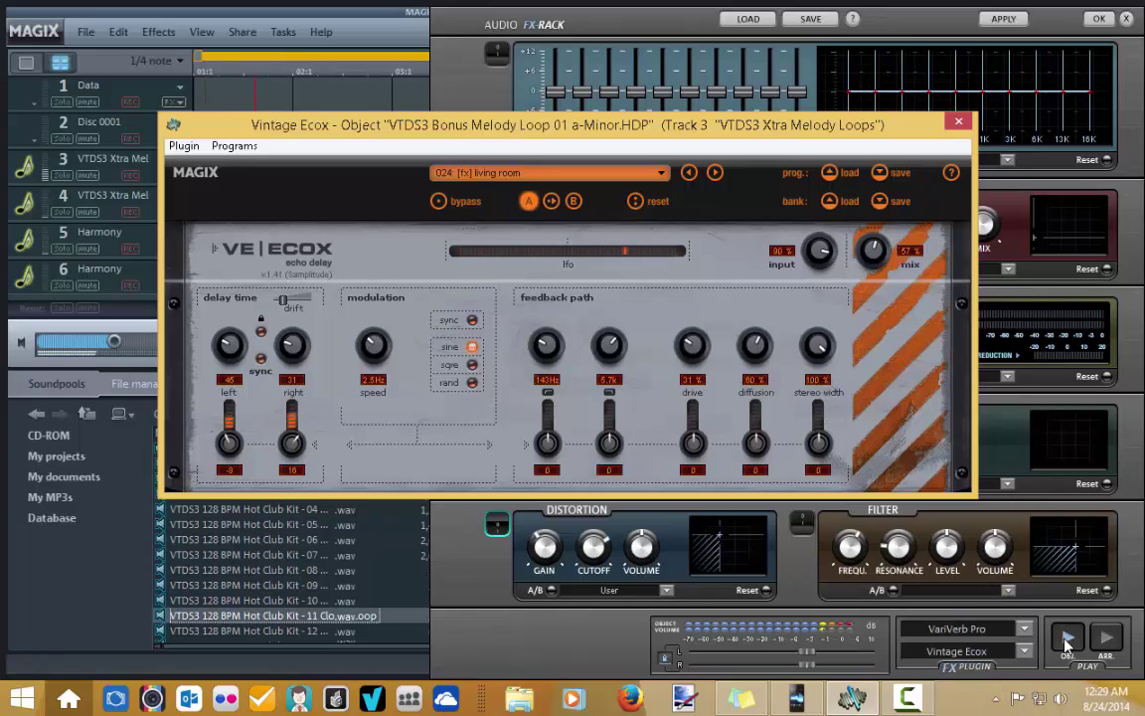
{"action": "left_click", "coordinate": [850, 699]}
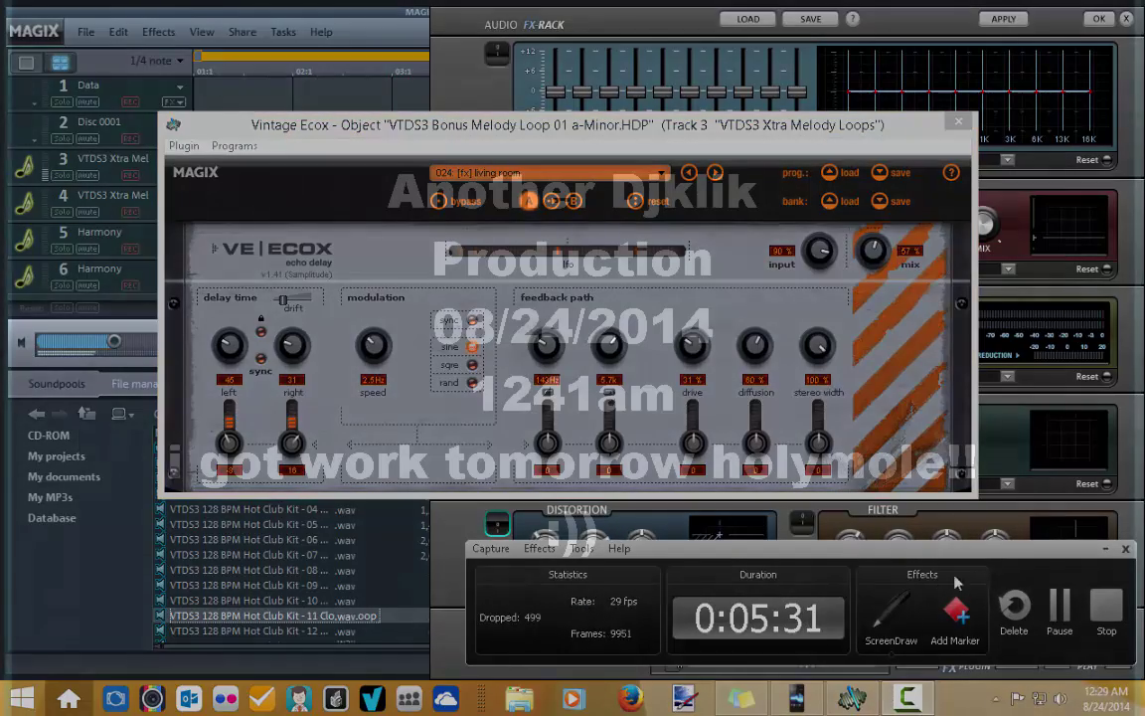